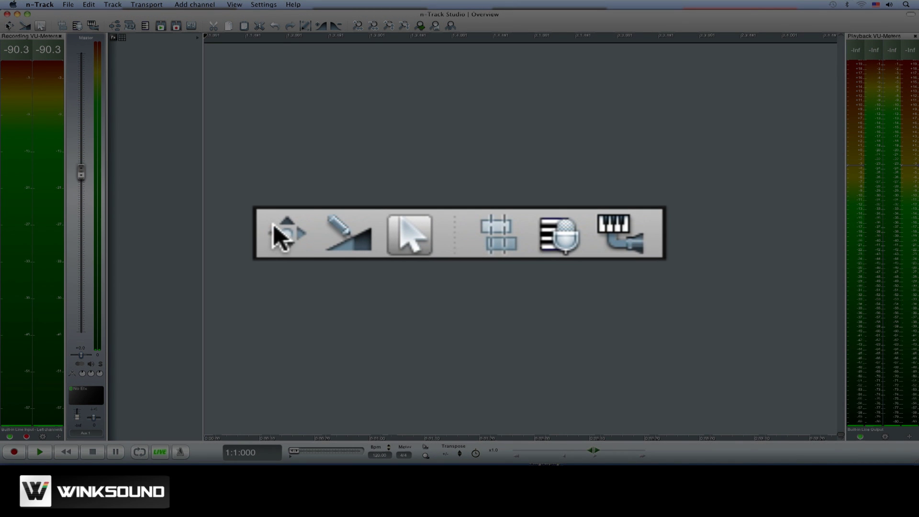
Try the Move tool and the Envelope tool, then return to the Arrow/Select tool.
{"action": "left_click", "coordinate": [9, 25]}
{"action": "left_click", "coordinate": [27, 26]}
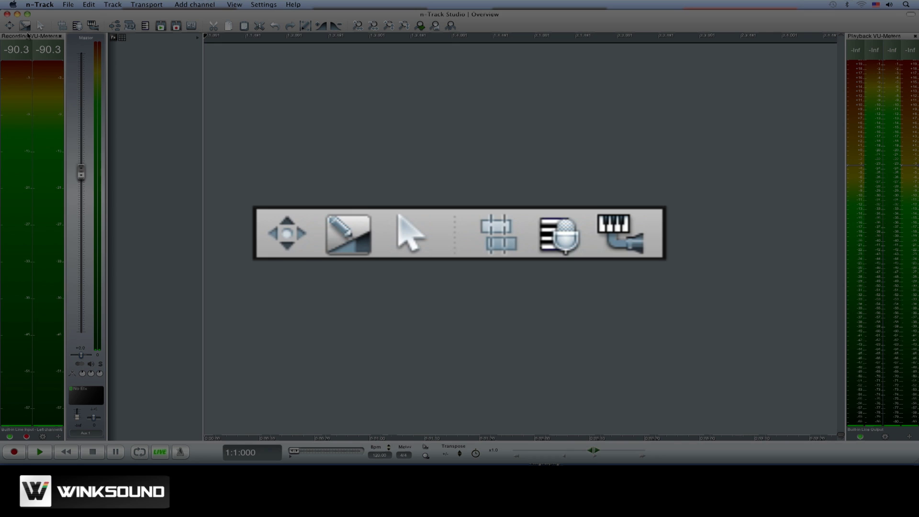
{"action": "left_click", "coordinate": [41, 27]}
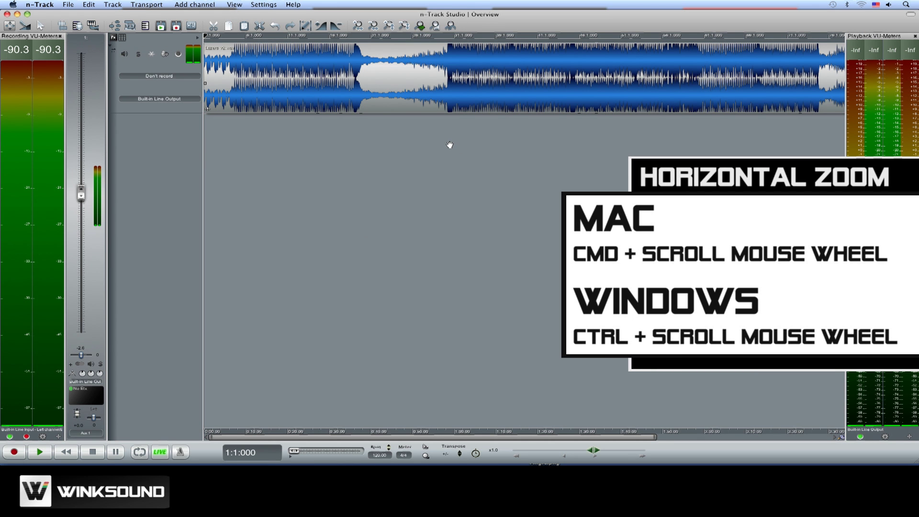
Zoom the stereo waveform in and back out horizontally, then vertically.
{"action": "scroll", "coordinate": [449, 144], "scroll_direction": "up", "scroll_amount": 5}
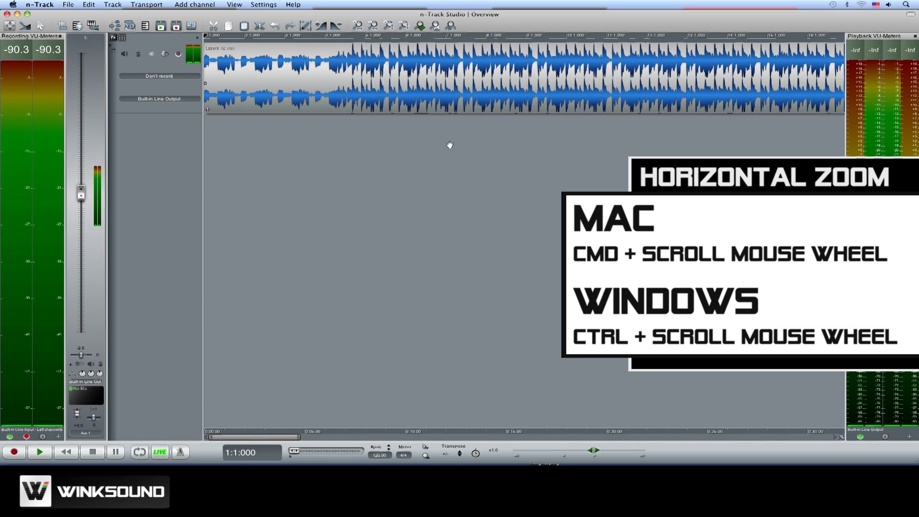
{"action": "scroll", "coordinate": [450, 144], "scroll_direction": "down", "scroll_amount": 5}
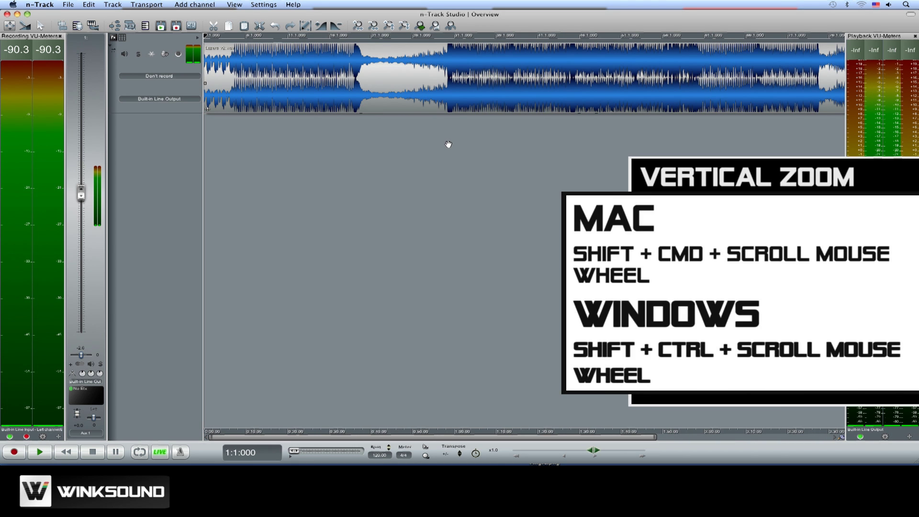
{"action": "scroll", "coordinate": [448, 144], "scroll_direction": "up", "scroll_amount": 5}
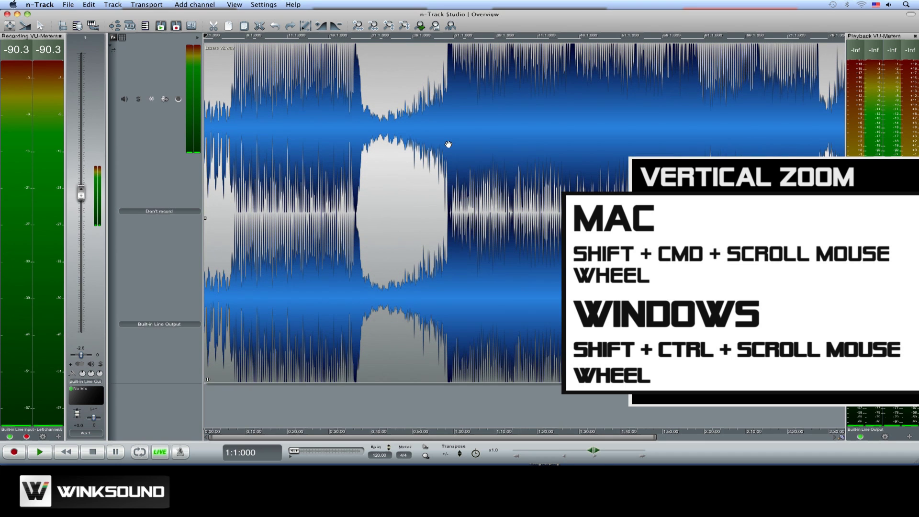
{"action": "scroll", "coordinate": [447, 144], "scroll_direction": "down", "scroll_amount": 5}
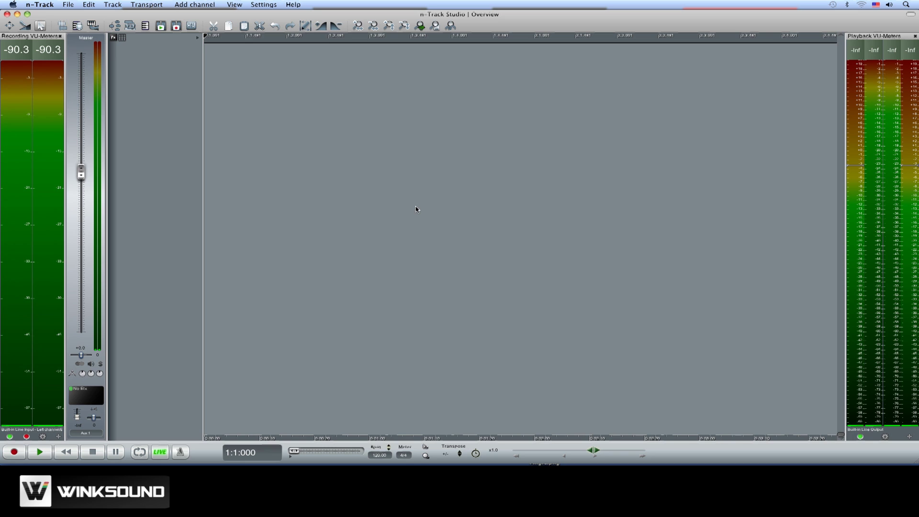
Add an empty audio track and a MIDI track using the Vibraphone program.
{"action": "key", "text": "super+2"}
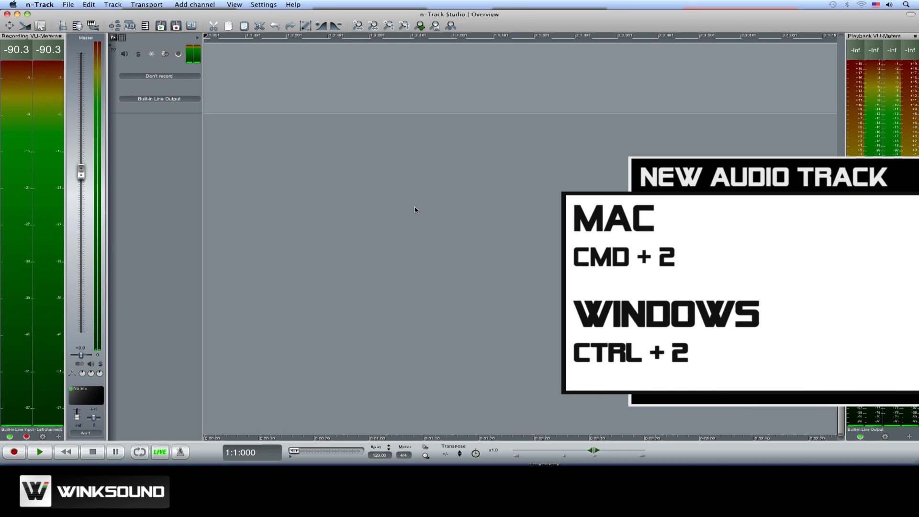
{"action": "key", "text": "super+3"}
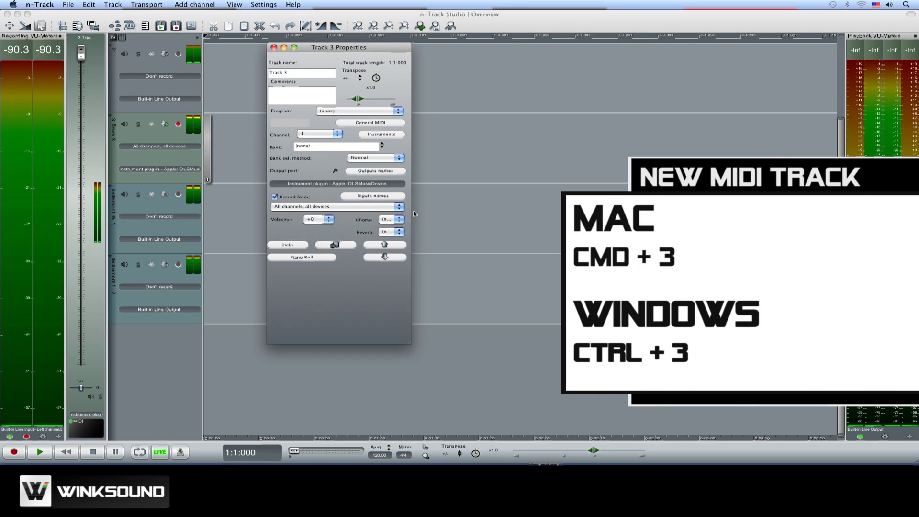
{"action": "left_click", "coordinate": [370, 111]}
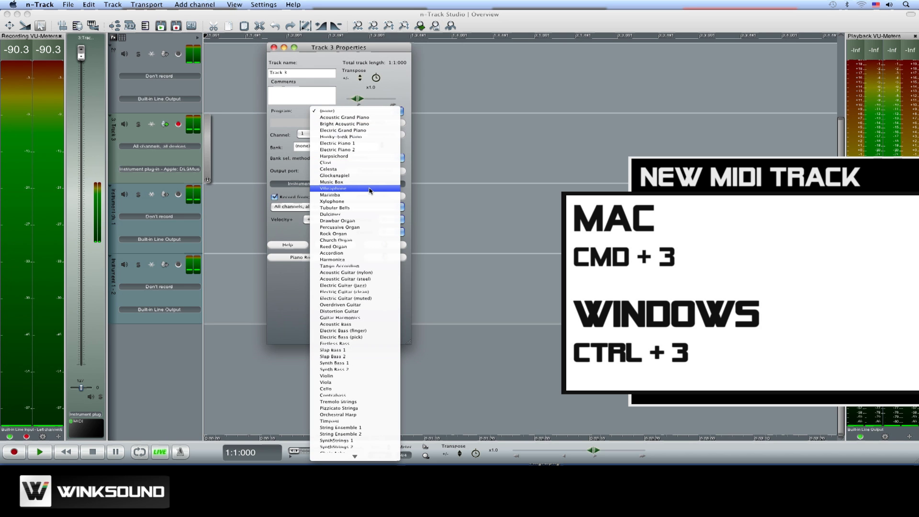
{"action": "left_click", "coordinate": [370, 189]}
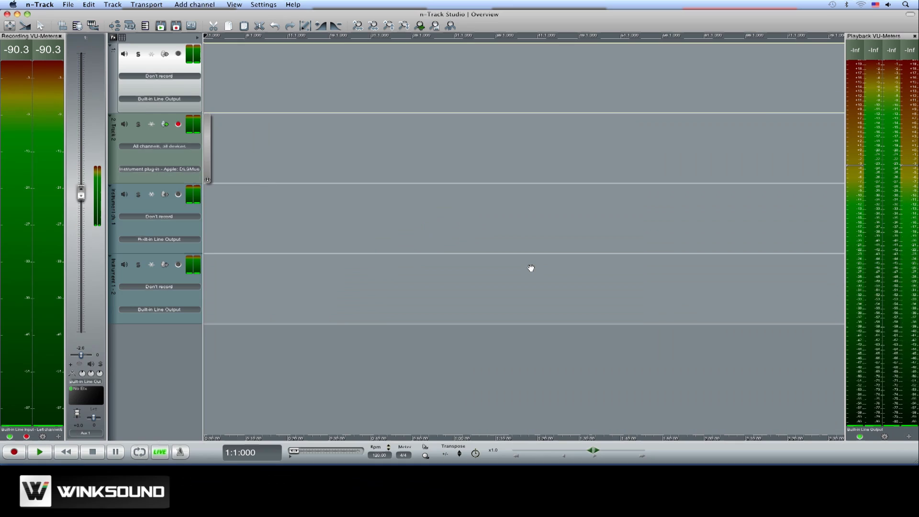
Import the Lazers v2.wav audio file into the project.
{"action": "key", "text": "super+1"}
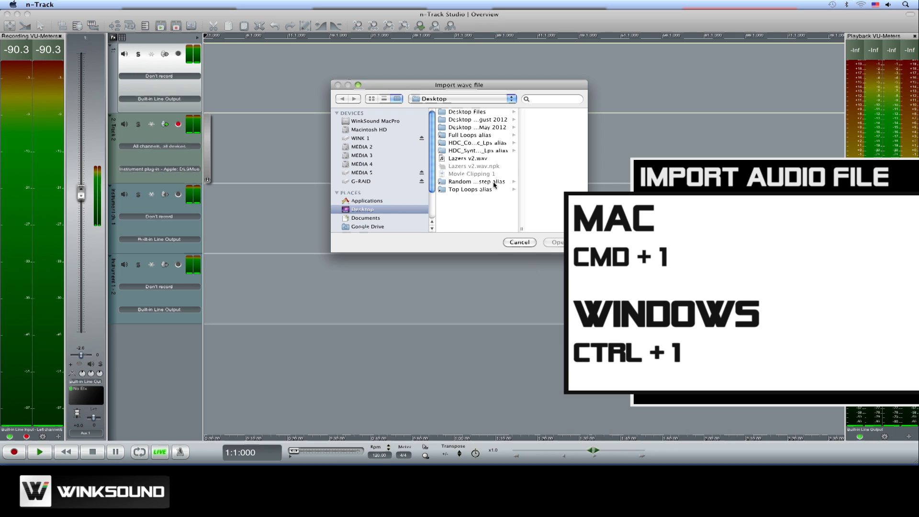
{"action": "left_click", "coordinate": [480, 158]}
{"action": "left_click", "coordinate": [560, 243]}
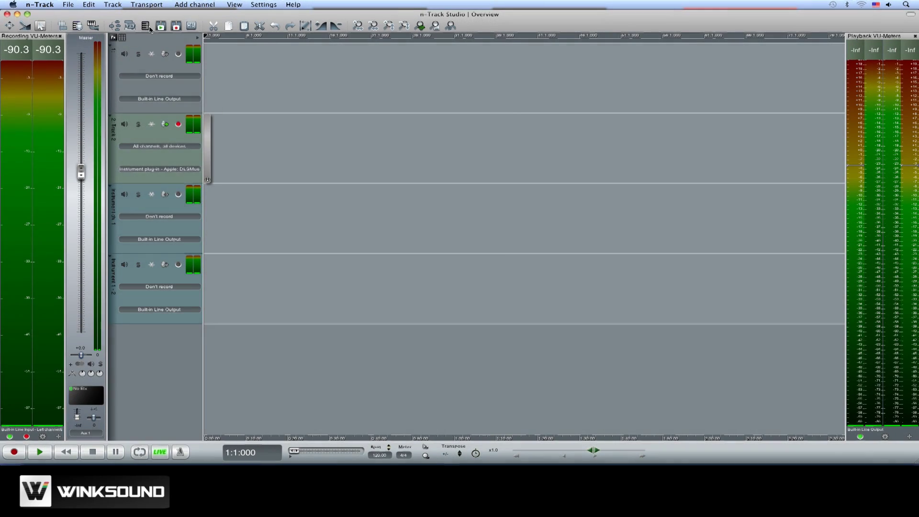
Open Track 3's MIDI part in the Piano Roll and draw a note just below C5.
{"action": "left_click", "coordinate": [146, 26]}
{"action": "left_click_drag", "start_coordinate": [160, 33], "coordinate": [416, 143]}
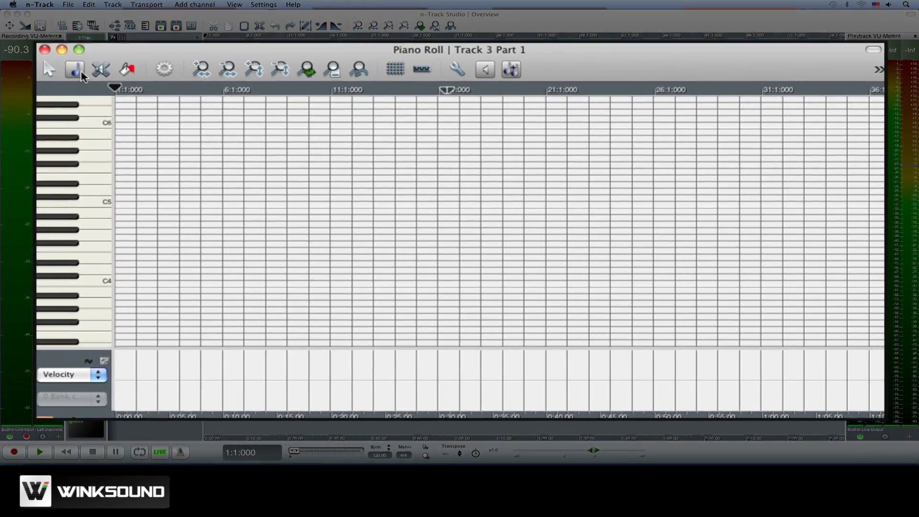
{"action": "left_click", "coordinate": [72, 71]}
{"action": "left_click_drag", "start_coordinate": [159, 230], "coordinate": [211, 231]}
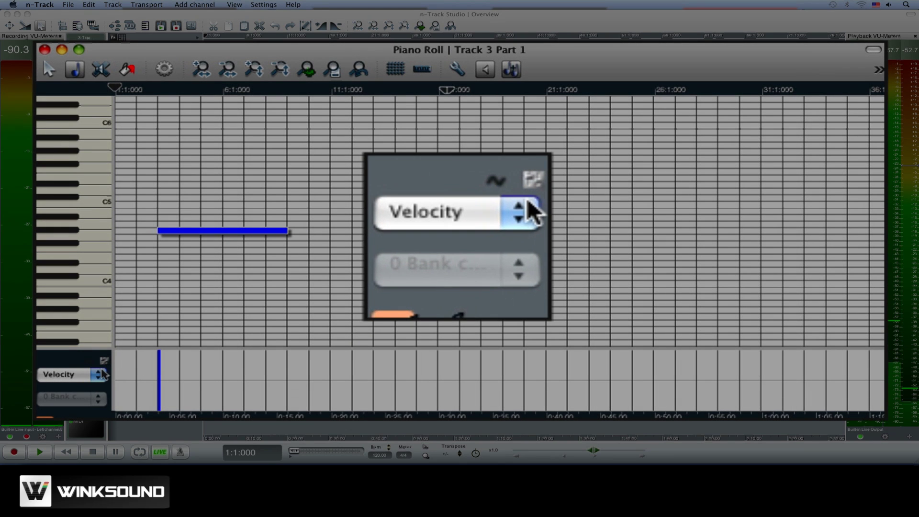
Show Pitch bend in the lower lane and draw a rising pitch-bend curve.
{"action": "left_click", "coordinate": [99, 375]}
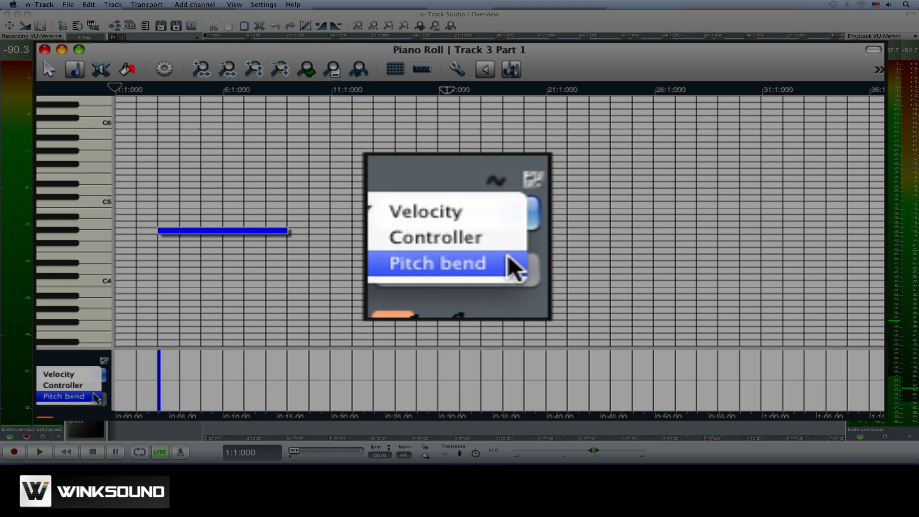
{"action": "left_click", "coordinate": [96, 396]}
{"action": "left_click_drag", "start_coordinate": [163, 408], "coordinate": [185, 357]}
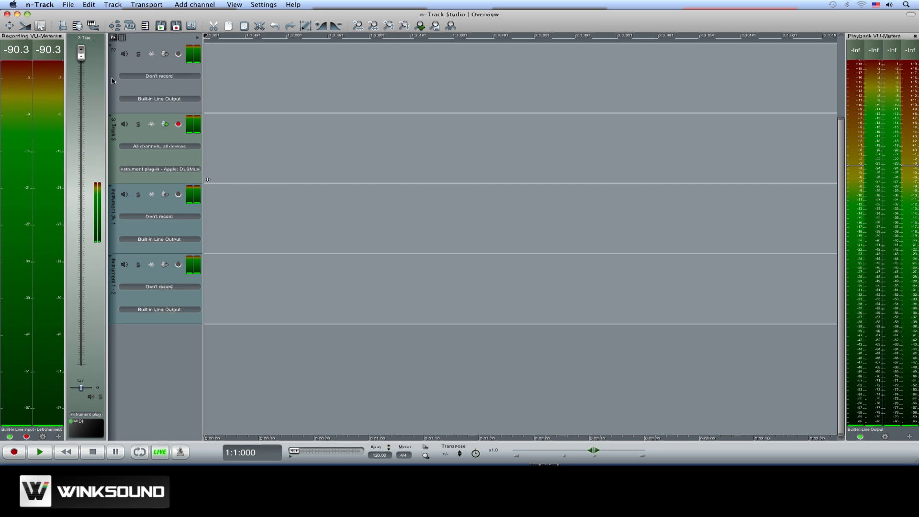
Select track 2, view its EQ and output routing, then add WavesTune Mono (VST3).
{"action": "left_click", "coordinate": [118, 88]}
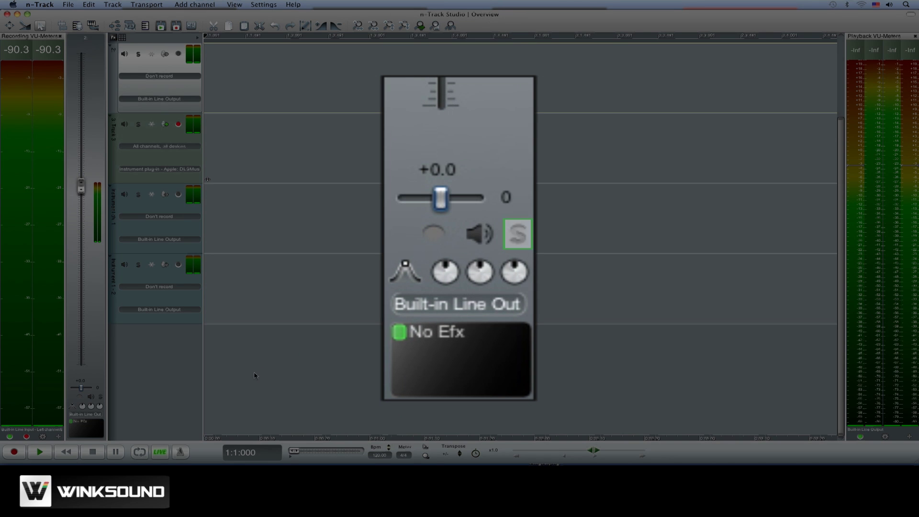
{"action": "left_click", "coordinate": [71, 407]}
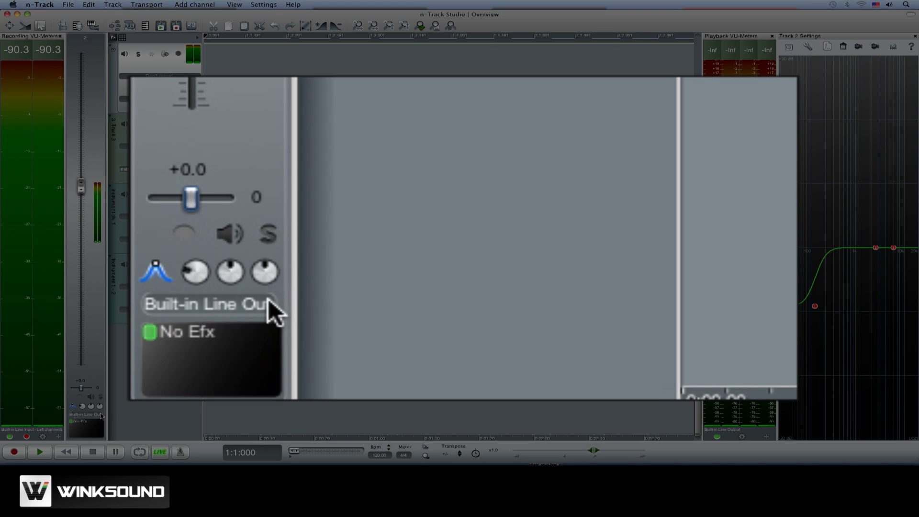
{"action": "left_click", "coordinate": [100, 414]}
{"action": "mouse_move", "coordinate": [113, 418]}
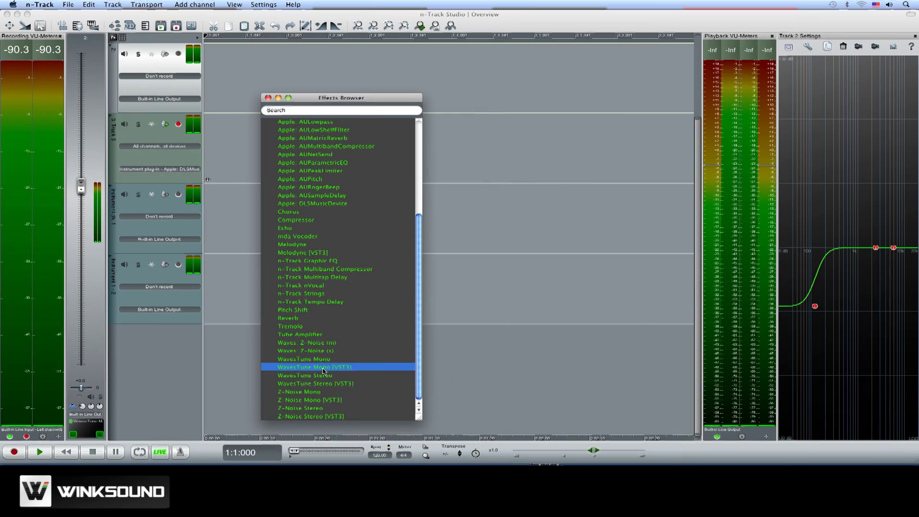
{"action": "double_click", "coordinate": [323, 367]}
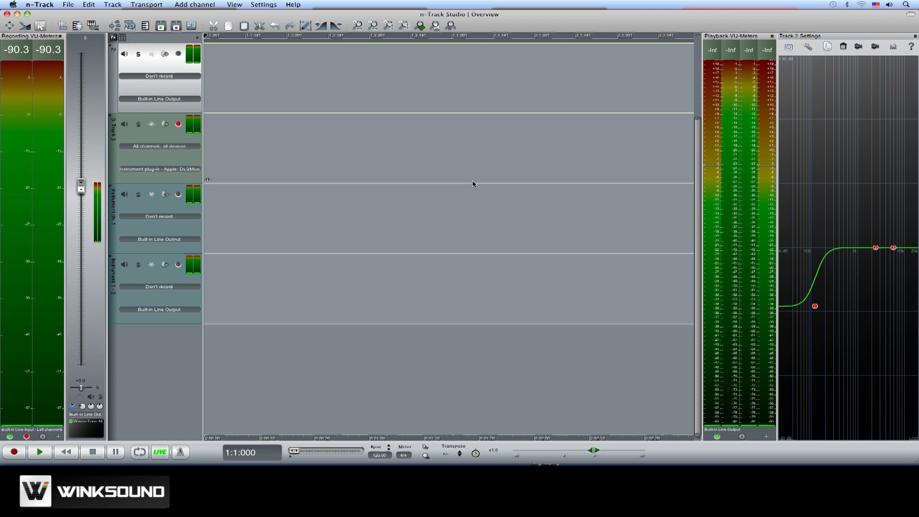
Open the mixer with Cmd+M and add an Aux 1 send on channel 1.
{"action": "key", "text": "super+m"}
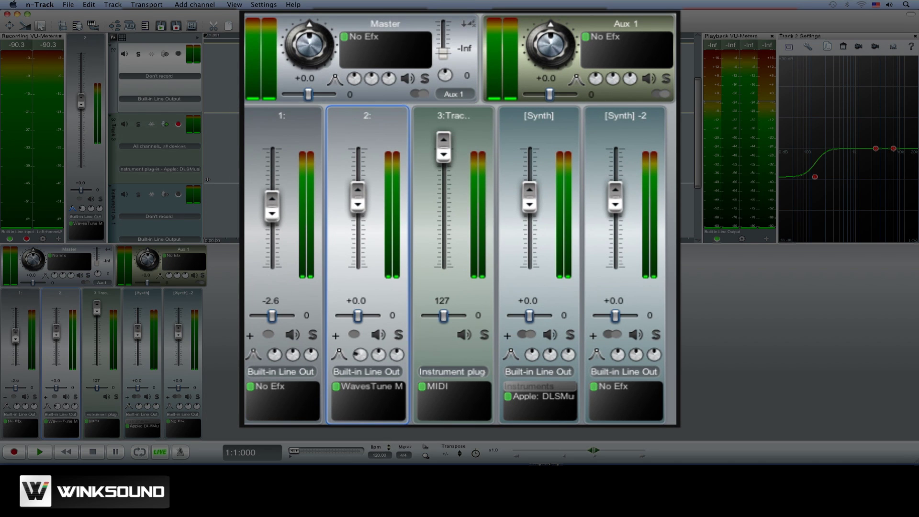
{"action": "left_click", "coordinate": [6, 396]}
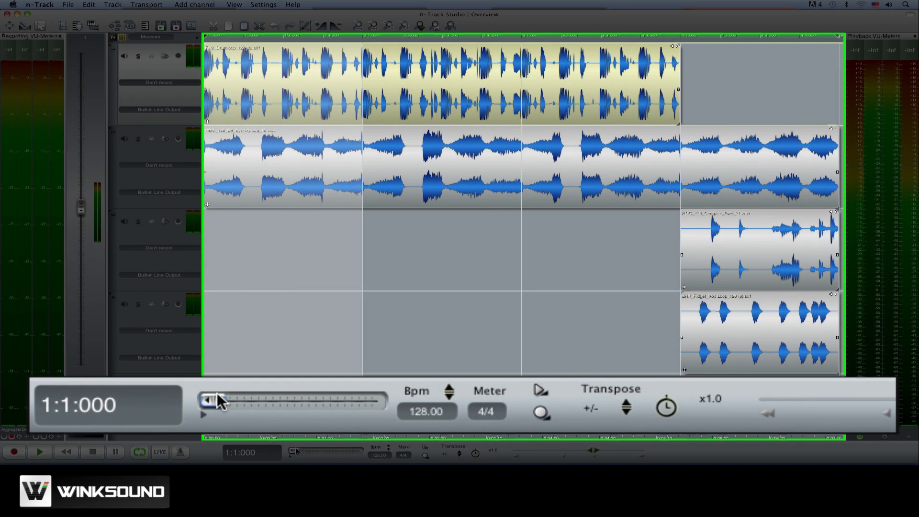
Move the playback position into bar 2 and check the tempo and 4/4 meter.
{"action": "mouse_move", "coordinate": [295, 451]}
{"action": "left_mouse_down"}
{"action": "mouse_move", "coordinate": [319, 450]}
{"action": "mouse_move", "coordinate": [293, 451]}
{"action": "left_mouse_up"}
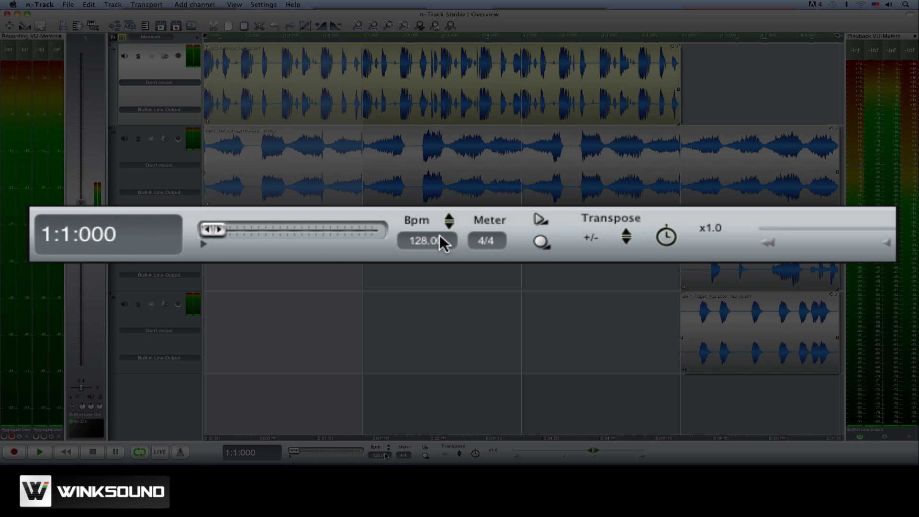
{"action": "left_click", "coordinate": [386, 456]}
{"action": "left_click", "coordinate": [401, 456]}
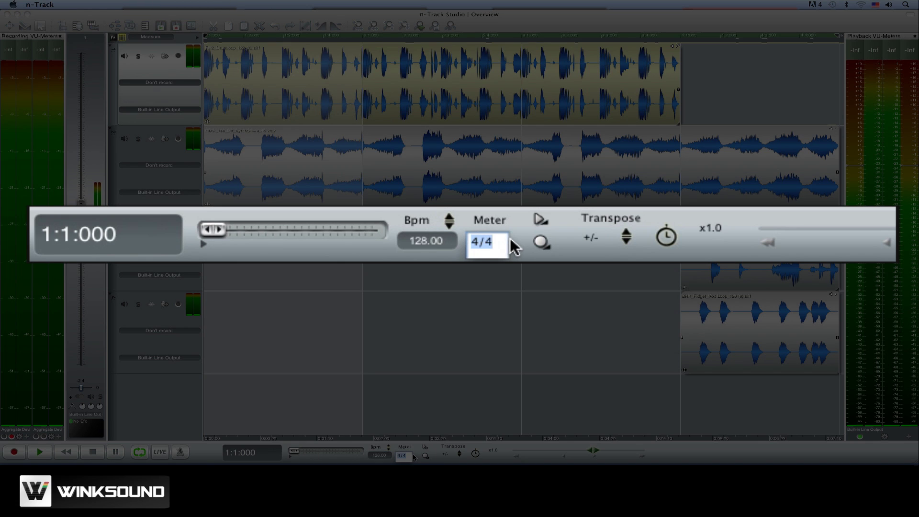
{"action": "left_click", "coordinate": [423, 450]}
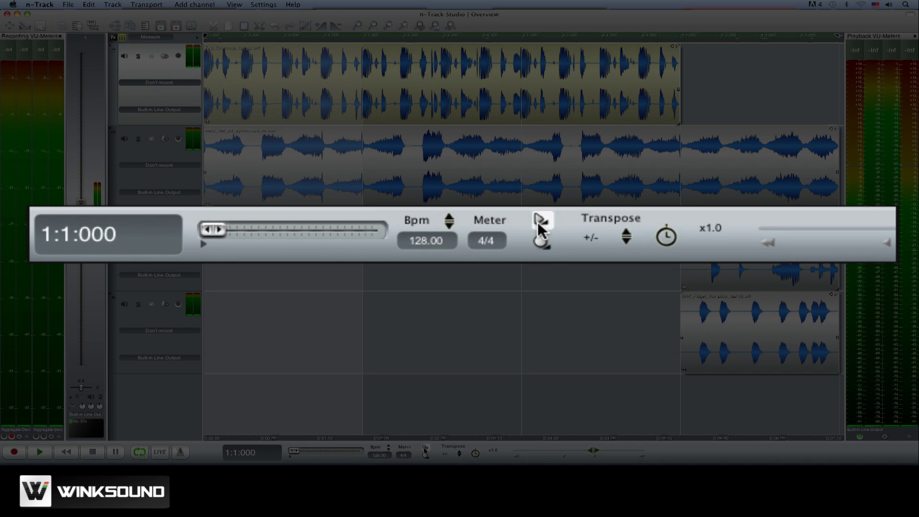
{"action": "left_click", "coordinate": [424, 450]}
{"action": "left_click", "coordinate": [424, 447]}
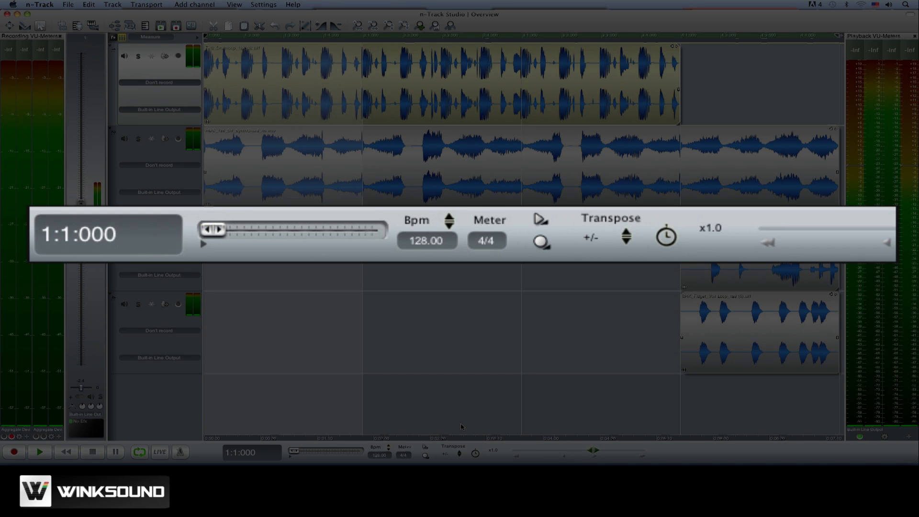
Start playback, raise the transpose by one step, and set speed to 0.5x.
{"action": "key", "text": "space"}
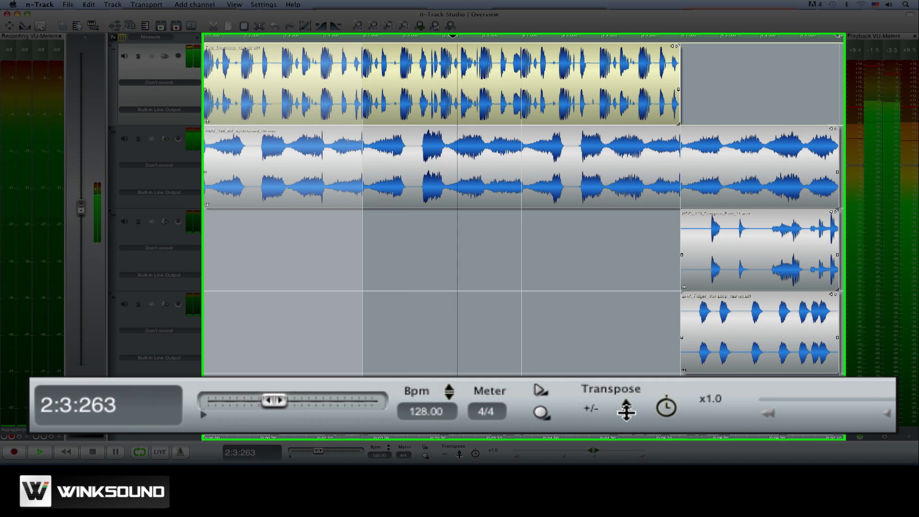
{"action": "left_click", "coordinate": [459, 452]}
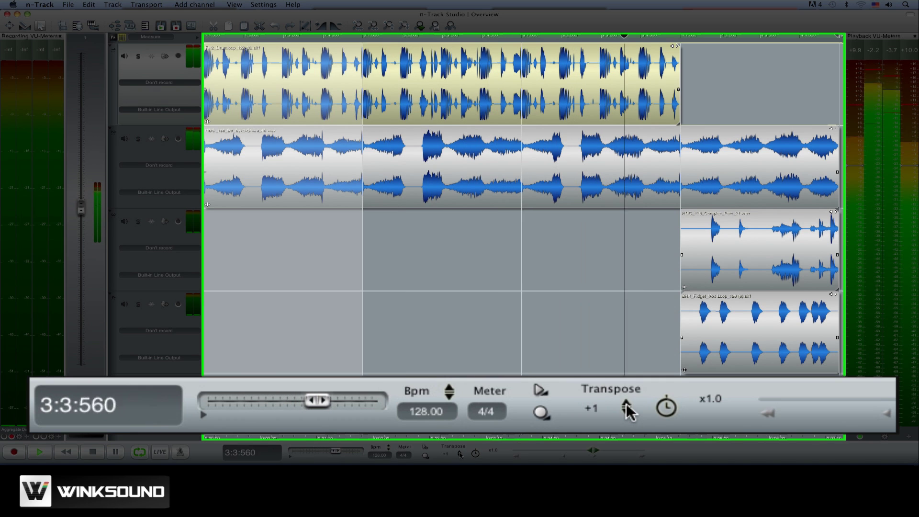
{"action": "left_click", "coordinate": [493, 450]}
{"action": "left_click", "coordinate": [726, 348]}
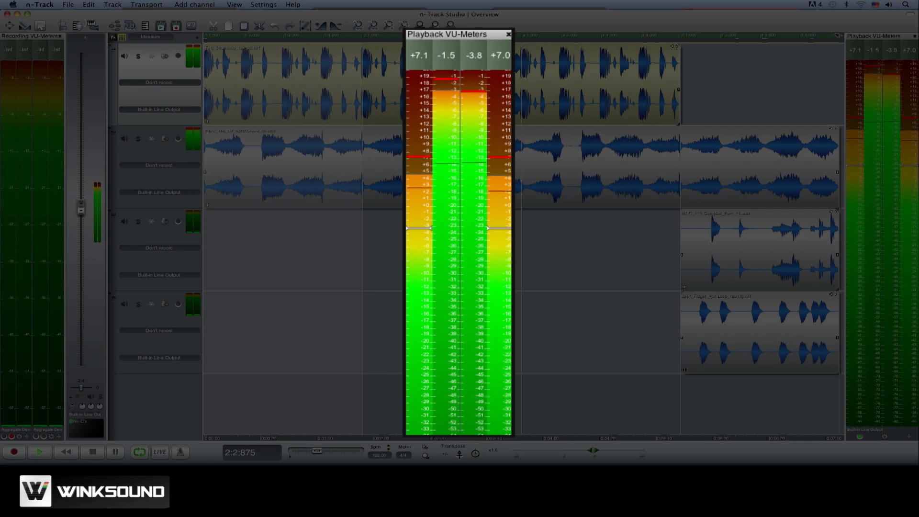
Raise transpose one more step, then set Tremolo frequency to 10.6 Hz and depth to 85.9%.
{"action": "left_click", "coordinate": [460, 454]}
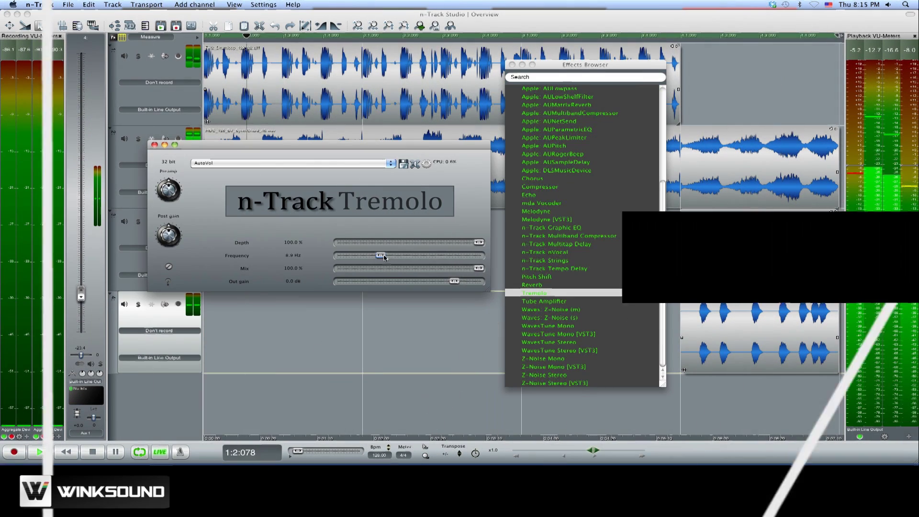
{"action": "left_click_drag", "start_coordinate": [385, 257], "coordinate": [391, 257]}
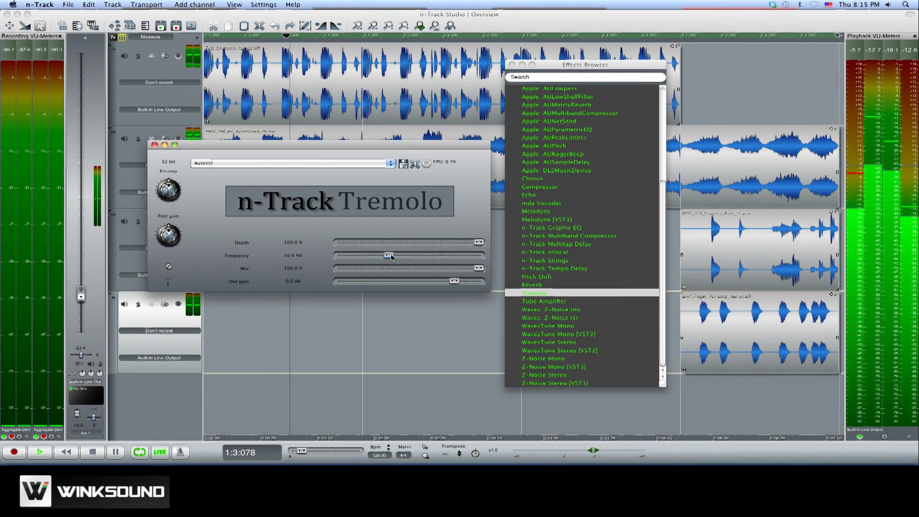
{"action": "left_click_drag", "start_coordinate": [475, 241], "coordinate": [457, 244]}
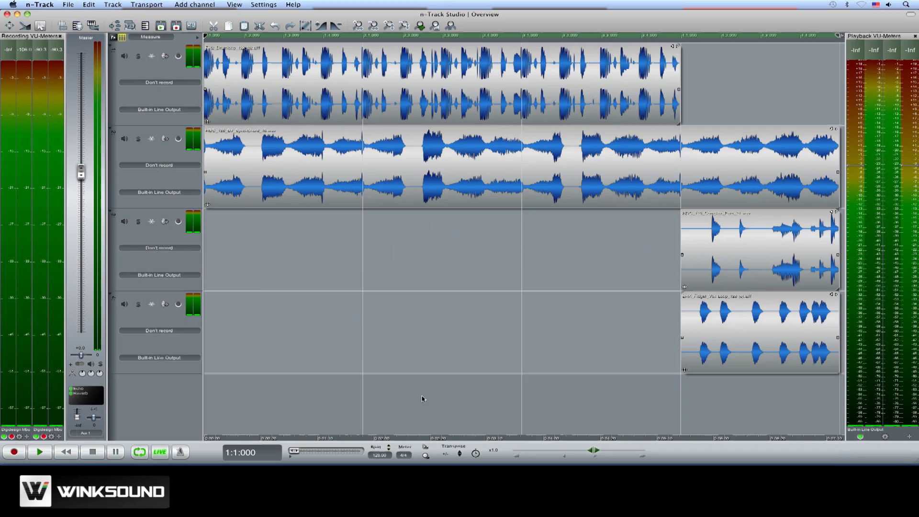
Set track 5 to record from the Digidesign Mbox 2 right channel.
{"action": "scroll", "coordinate": [422, 399], "scroll_direction": "down", "scroll_amount": 3}
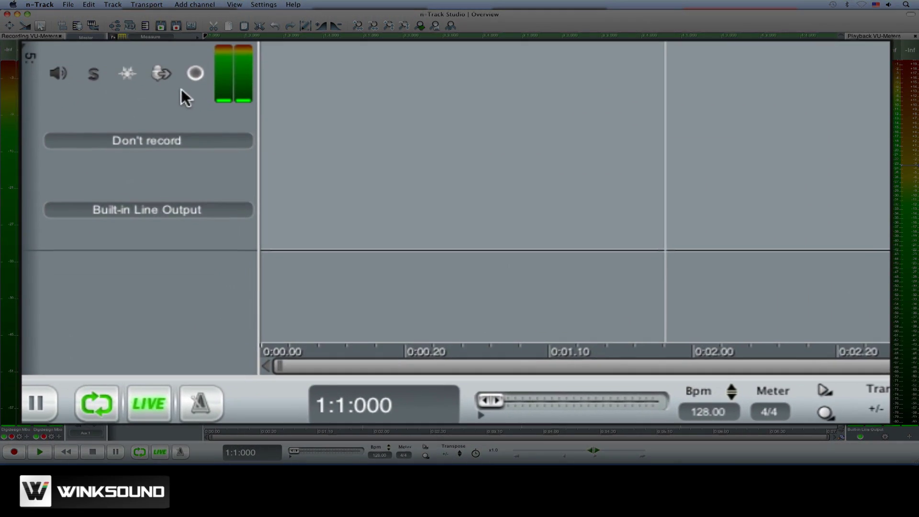
{"action": "left_click", "coordinate": [178, 140]}
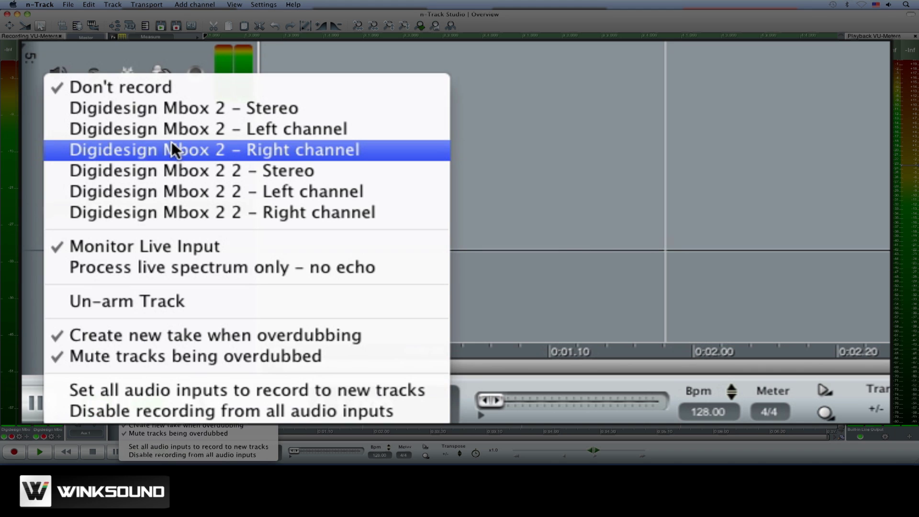
{"action": "left_click", "coordinate": [171, 148]}
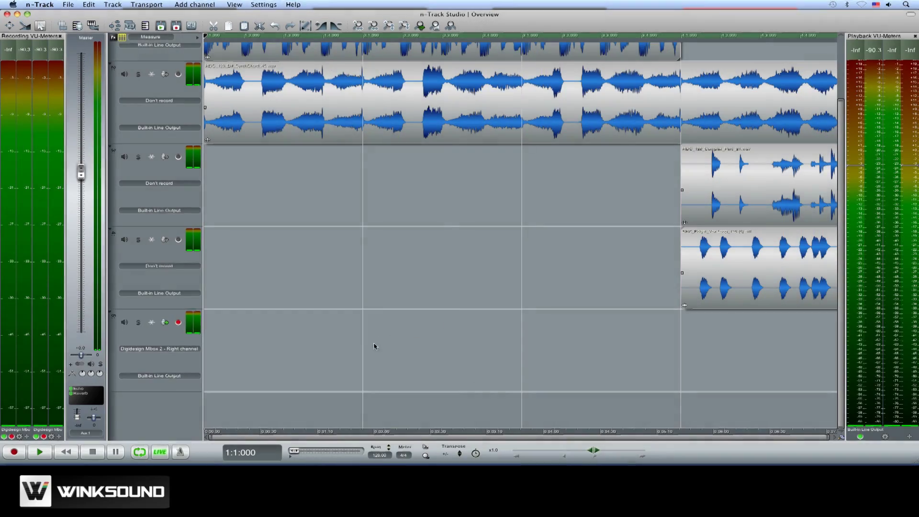
Turn playback and recording buffering down to 256 samples for 5.8 ms response.
{"action": "left_click", "coordinate": [268, 5]}
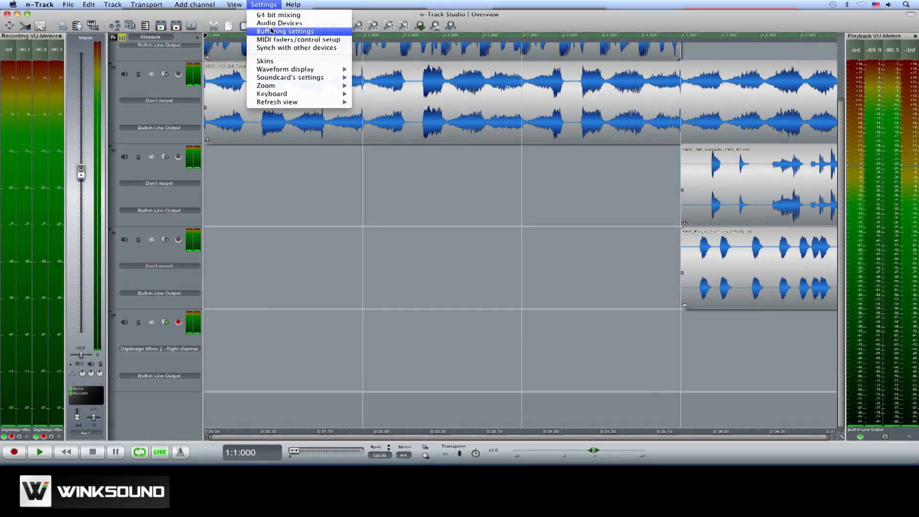
{"action": "left_click", "coordinate": [271, 31]}
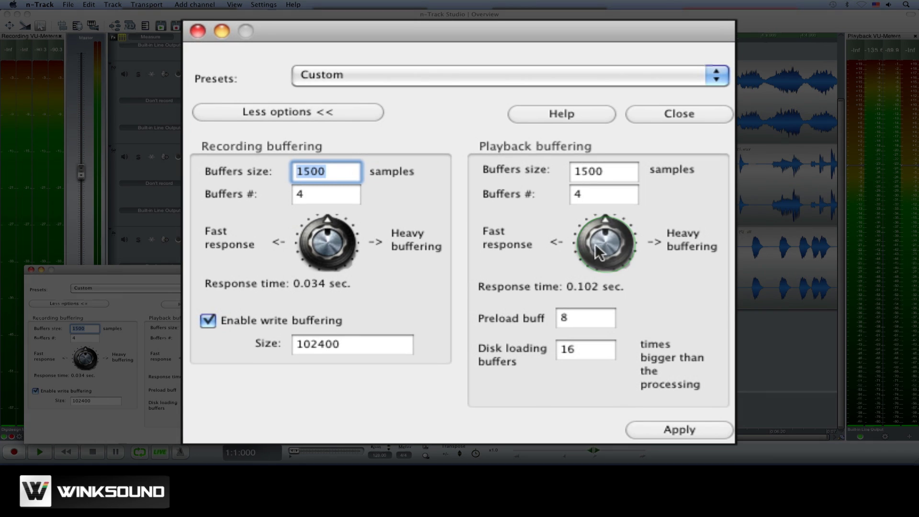
{"action": "left_click_drag", "start_coordinate": [596, 251], "coordinate": [579, 337]}
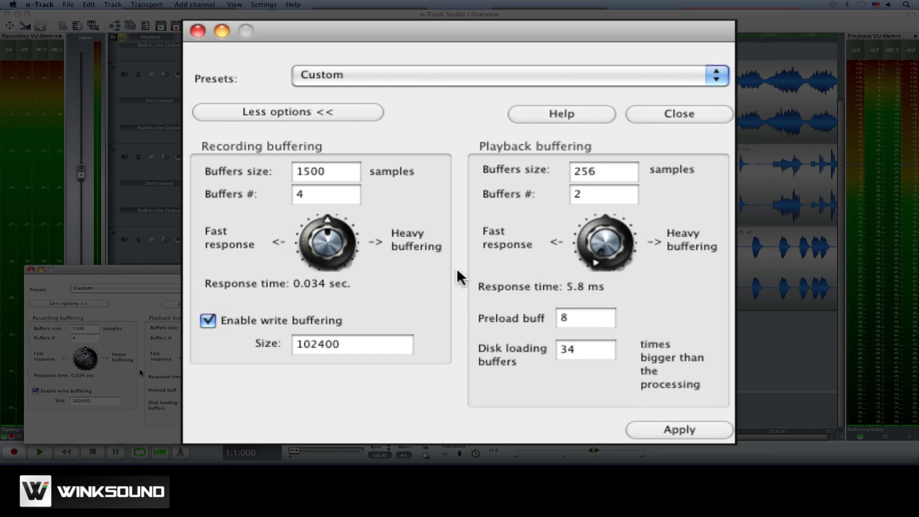
{"action": "left_click_drag", "start_coordinate": [313, 291], "coordinate": [494, 406]}
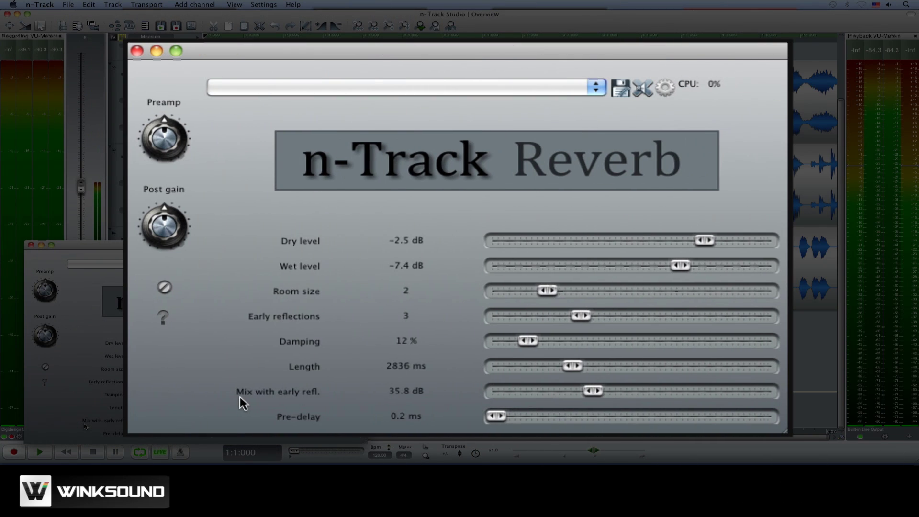
Apply the Bright room preset to n-Track Reverb, then close the Reverb and Effects Browser windows.
{"action": "left_click", "coordinate": [89, 263]}
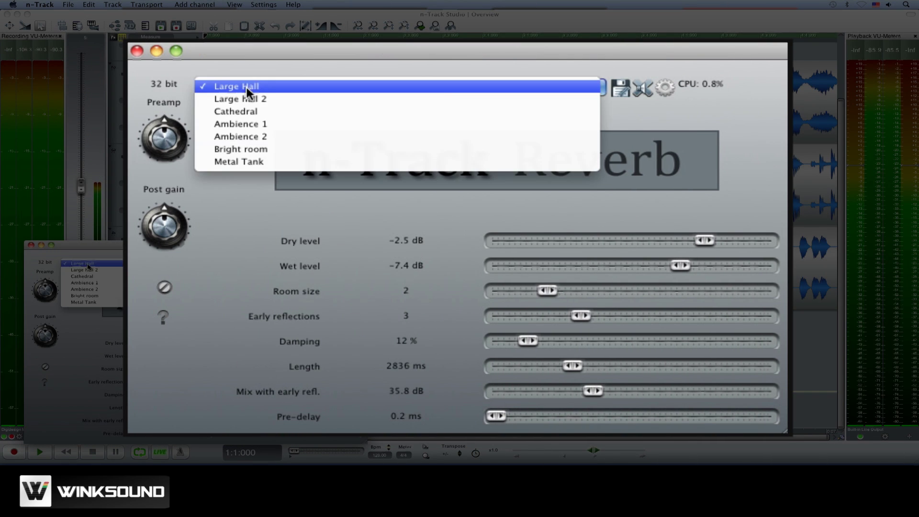
{"action": "left_click", "coordinate": [87, 303]}
{"action": "left_click_drag", "start_coordinate": [108, 248], "coordinate": [117, 235]}
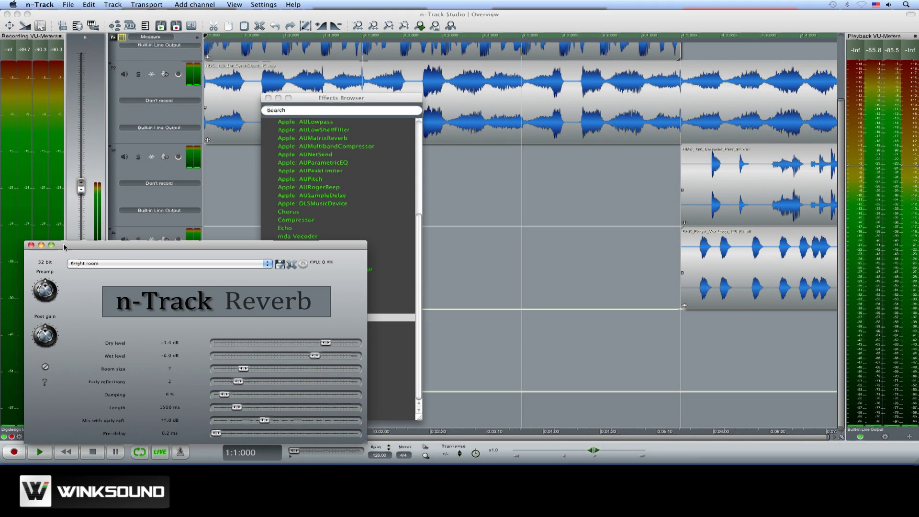
{"action": "left_click", "coordinate": [30, 245]}
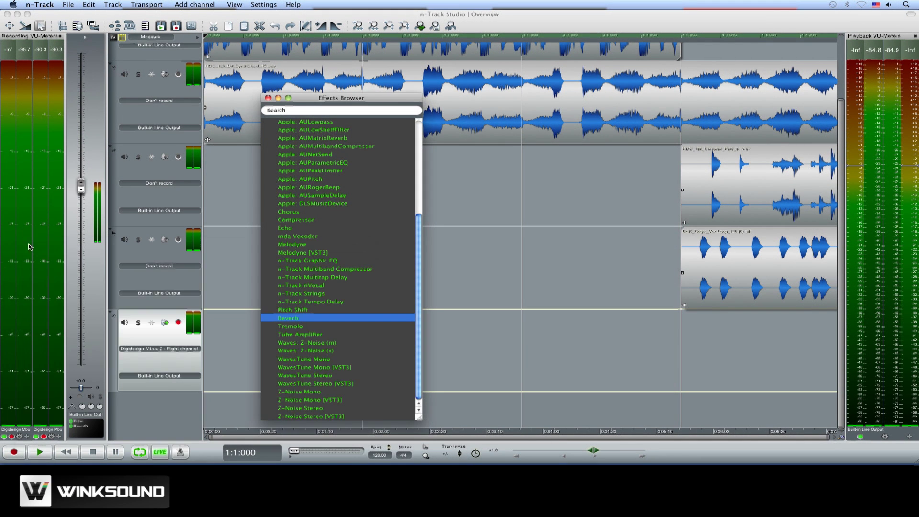
{"action": "left_click", "coordinate": [269, 98]}
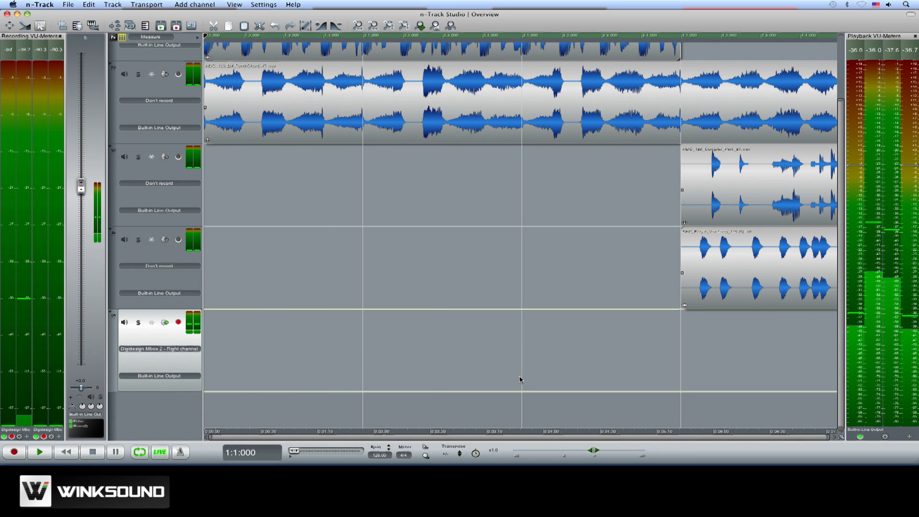